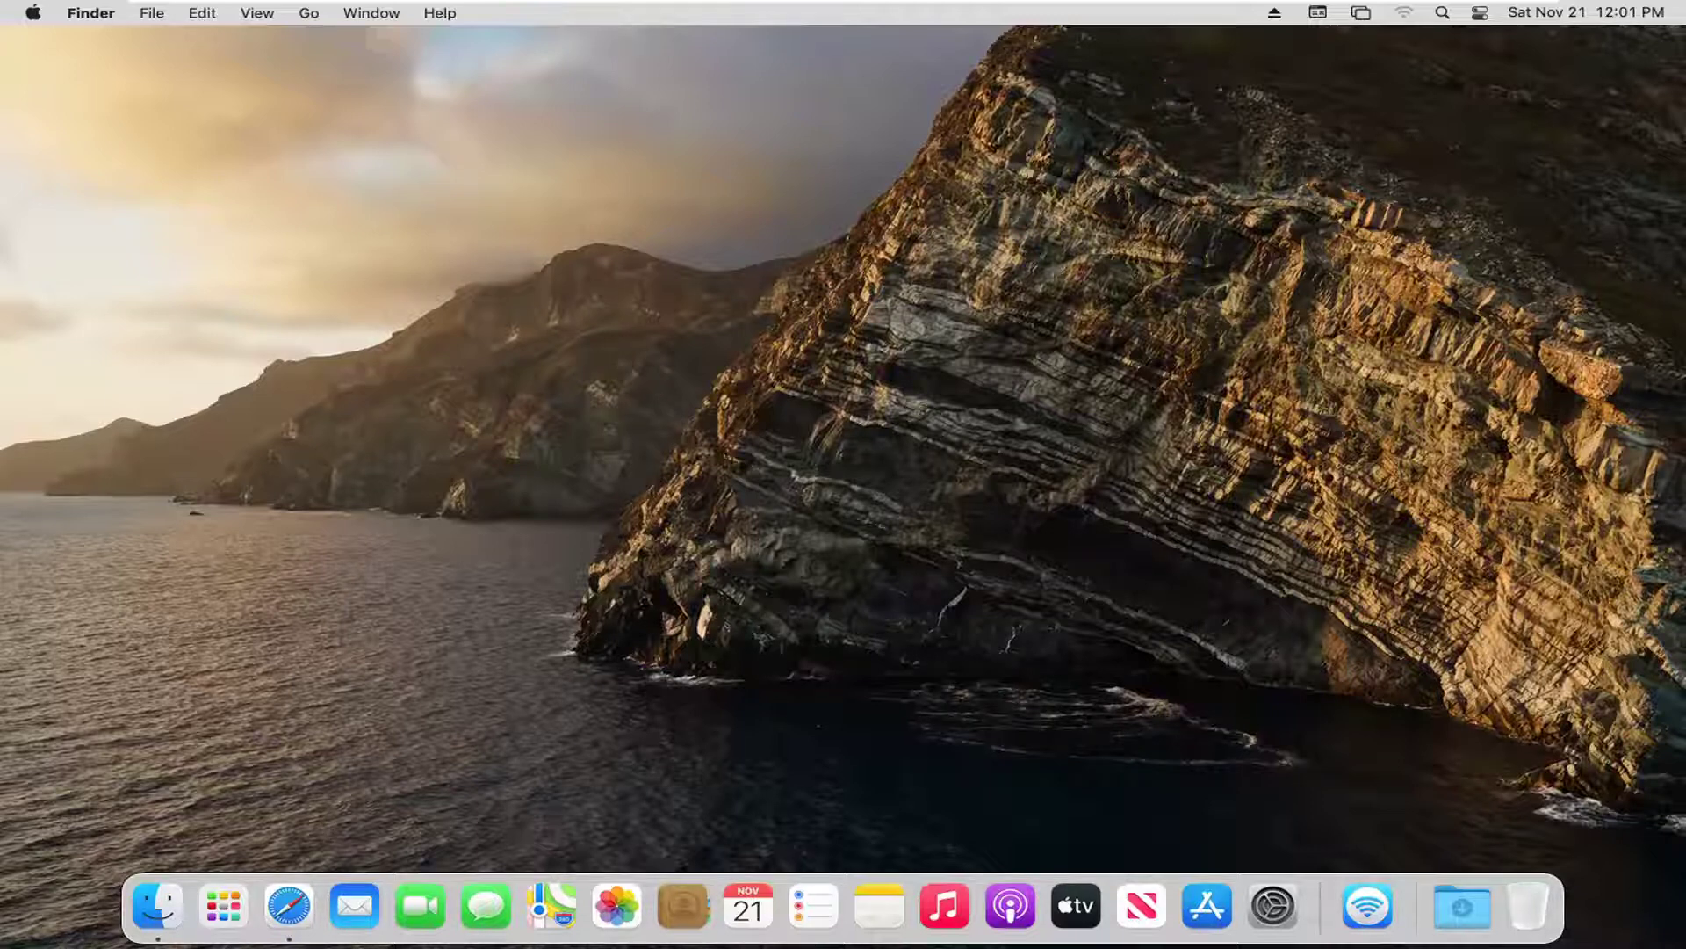
- Launch System Preferences from the Dock and go to the Dock & Menu Bar pane
click(1276, 908)
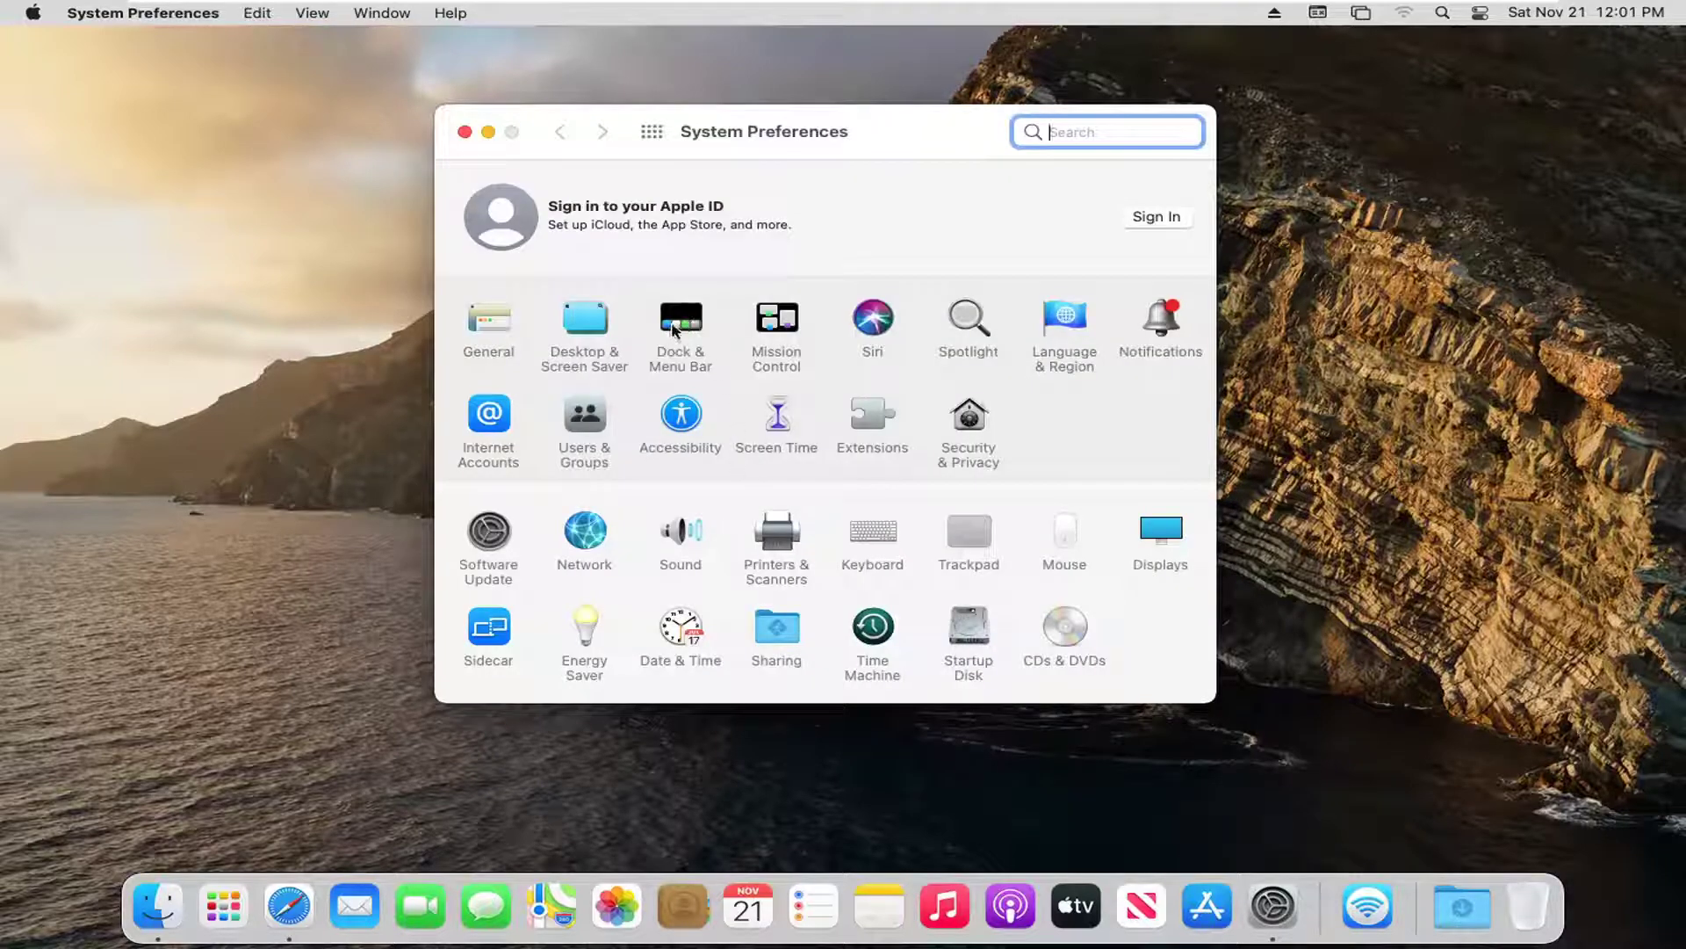
click(677, 329)
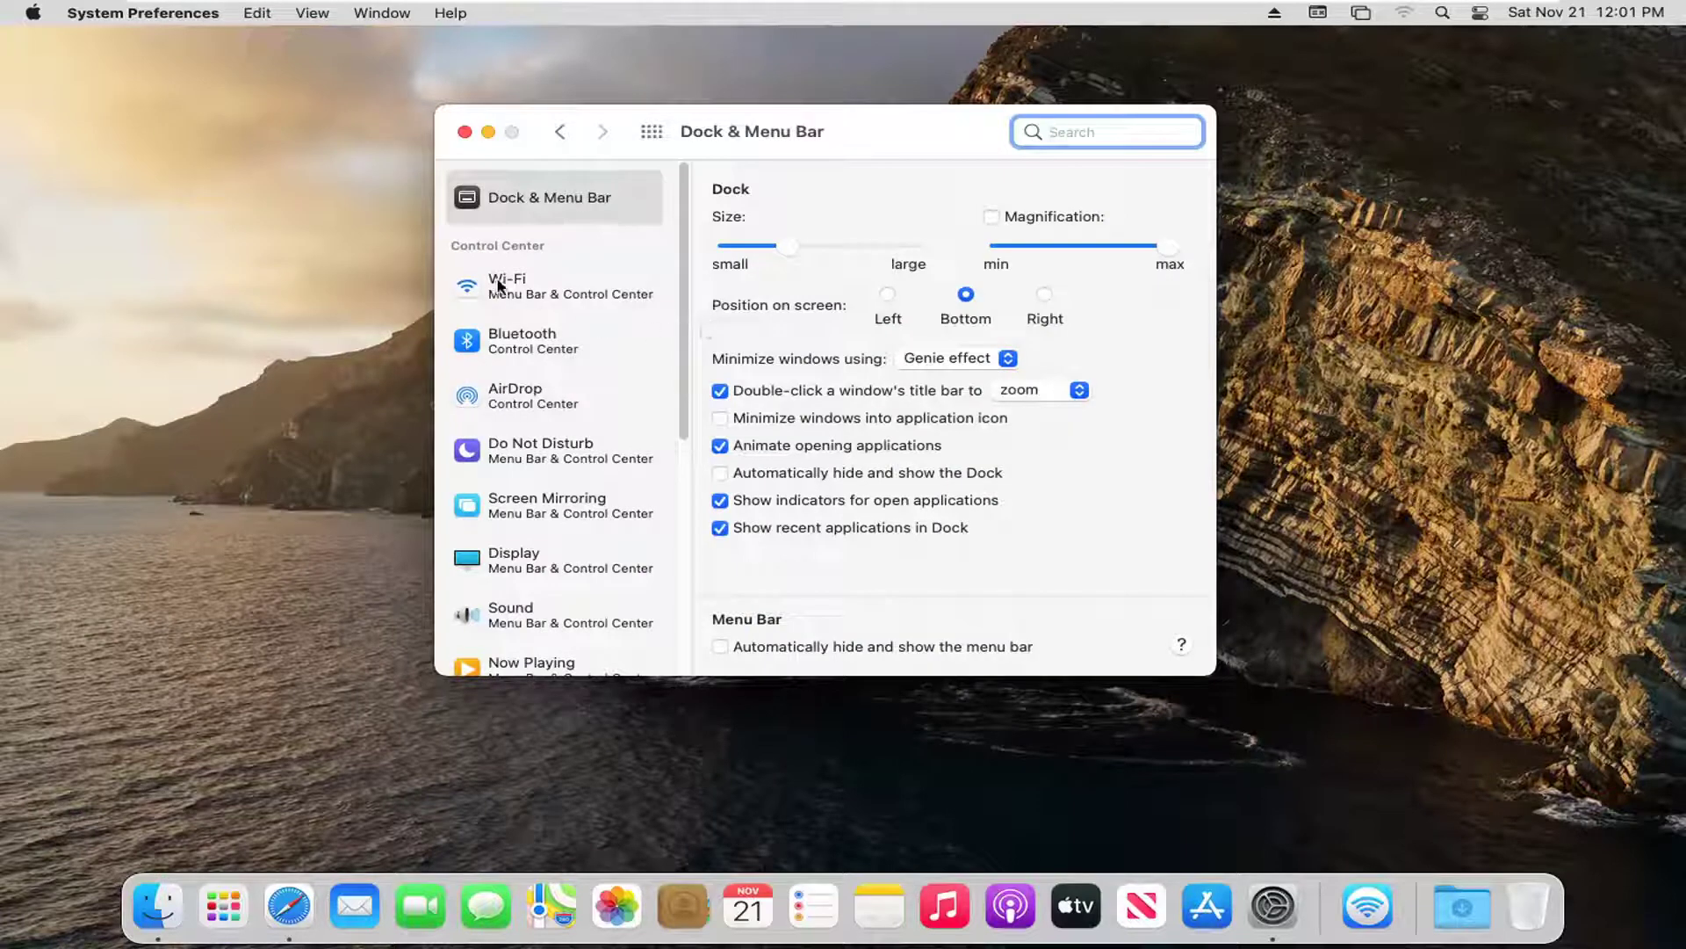
- Select Wi-Fi in the sidebar to confirm it is set to Show in Menu Bar
click(507, 288)
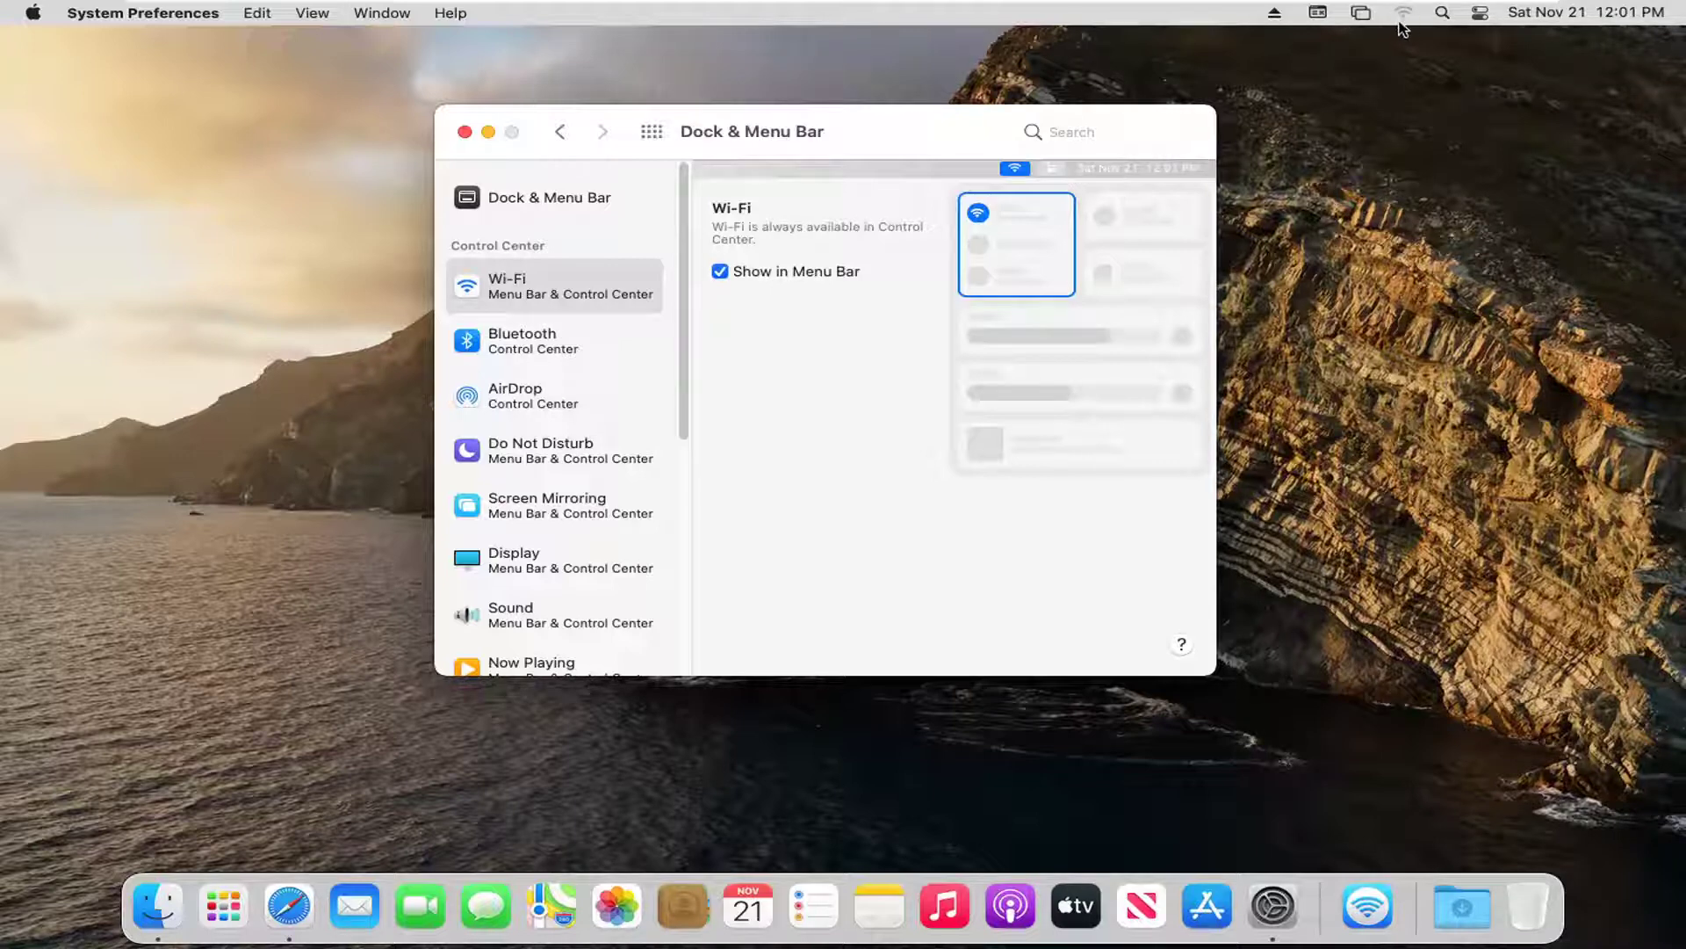
- Turn Wi-Fi off and on from the menu bar, then quit System Preferences
click(1405, 16)
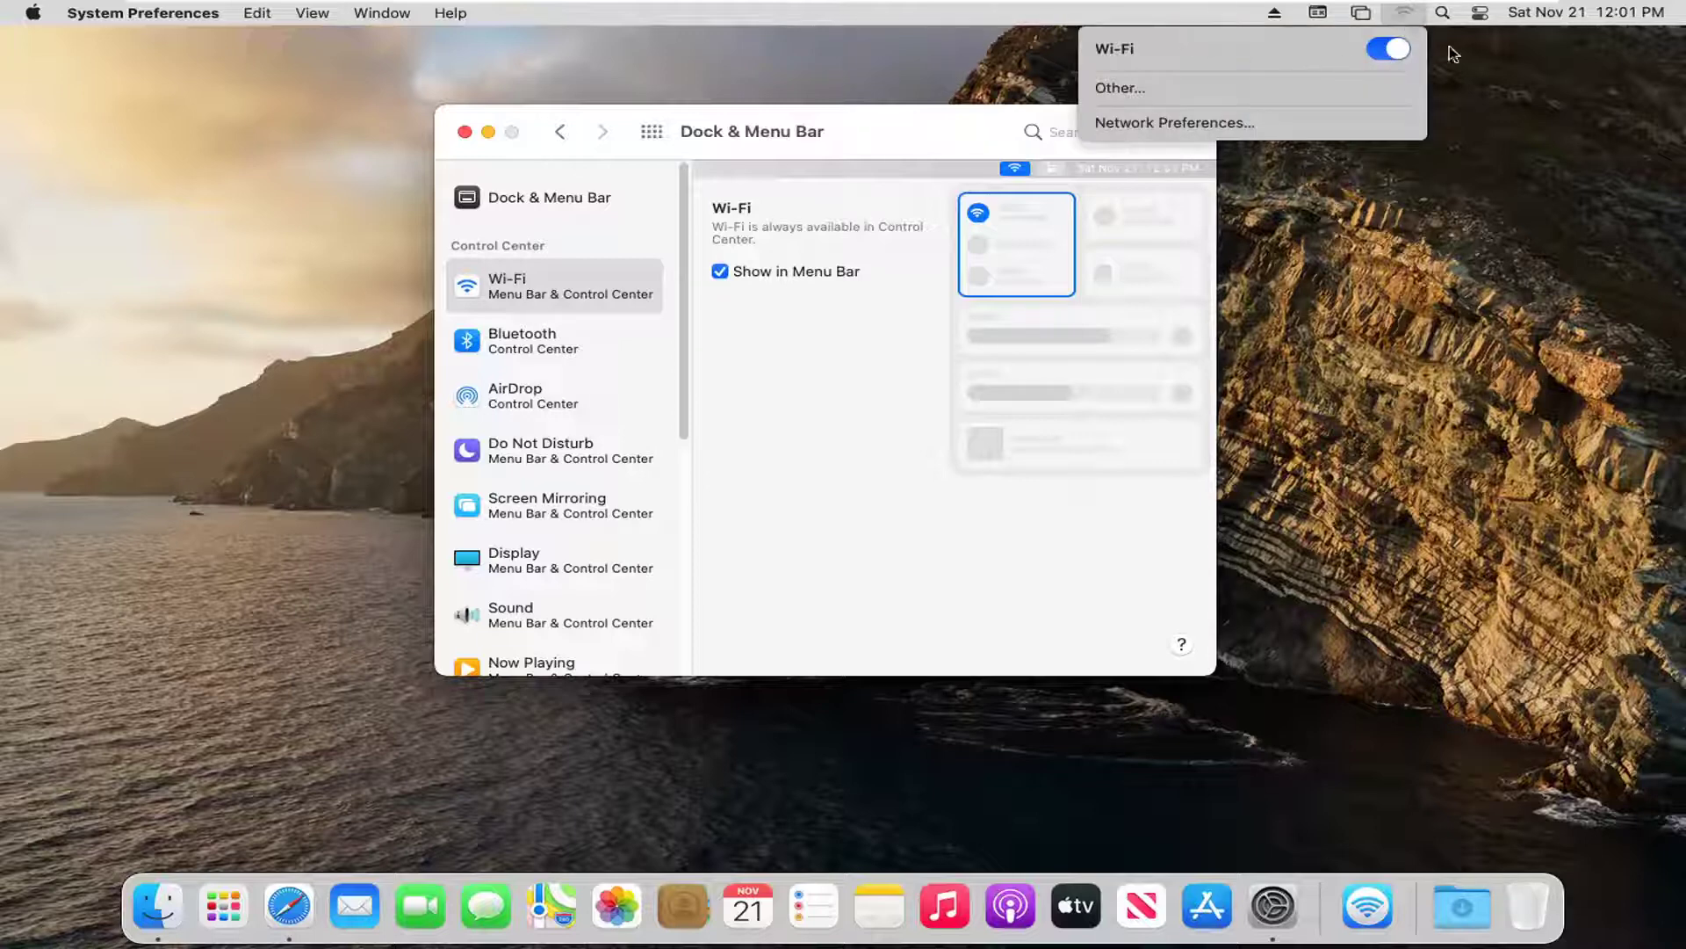
click(1394, 53)
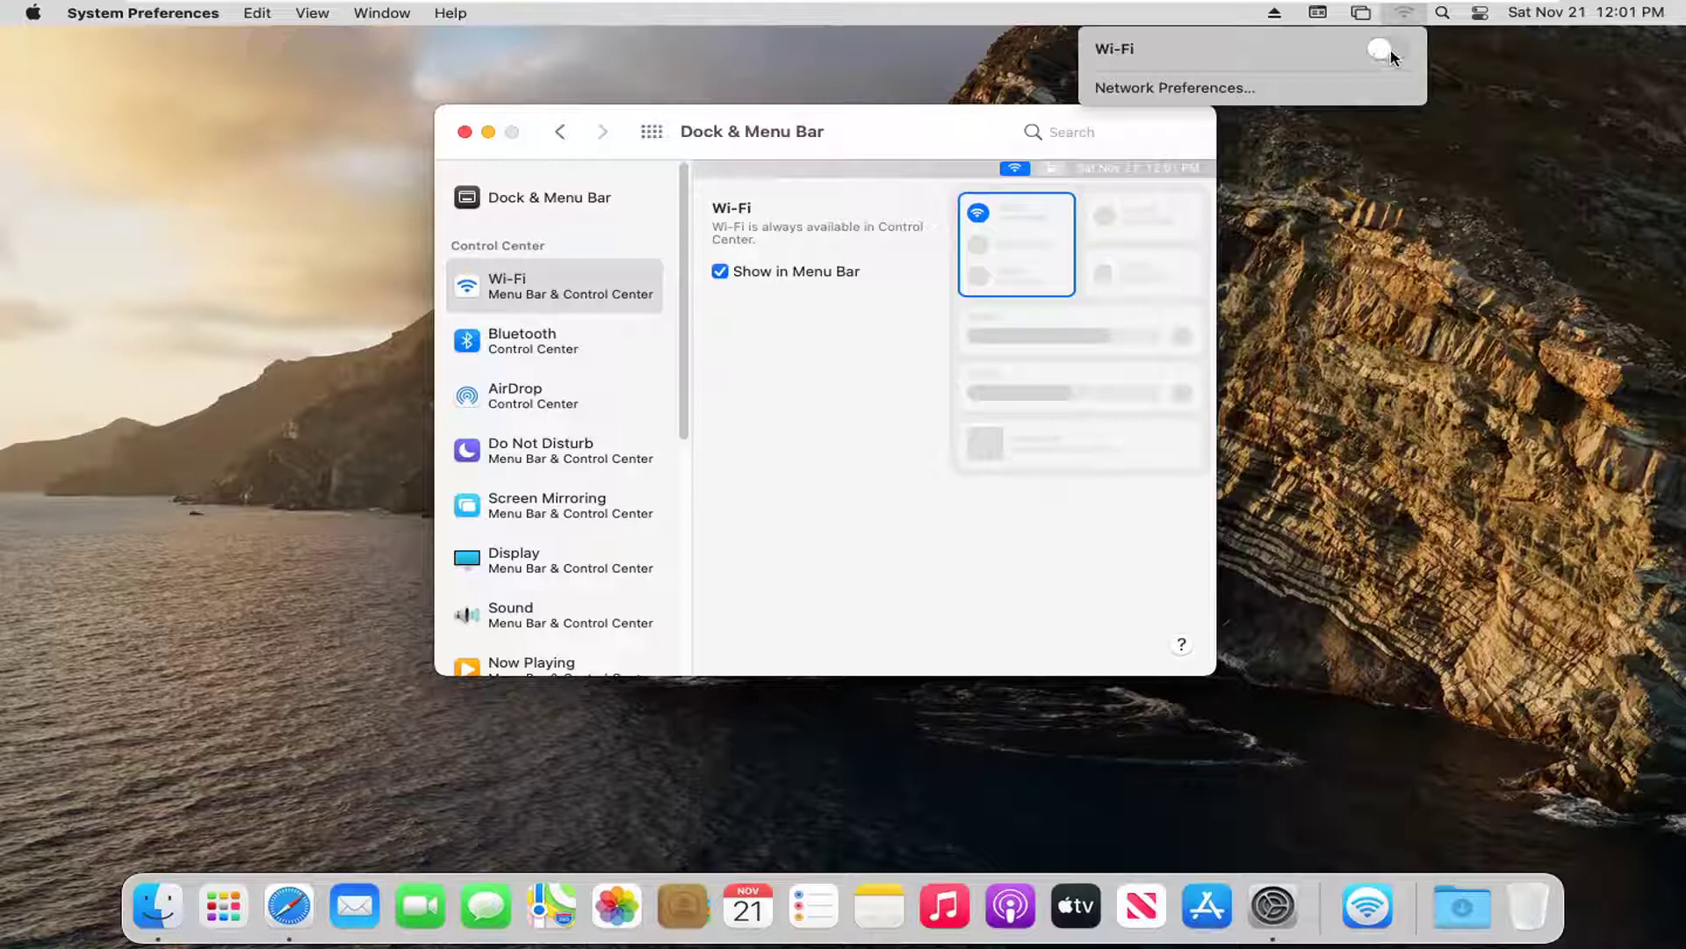
click(1388, 50)
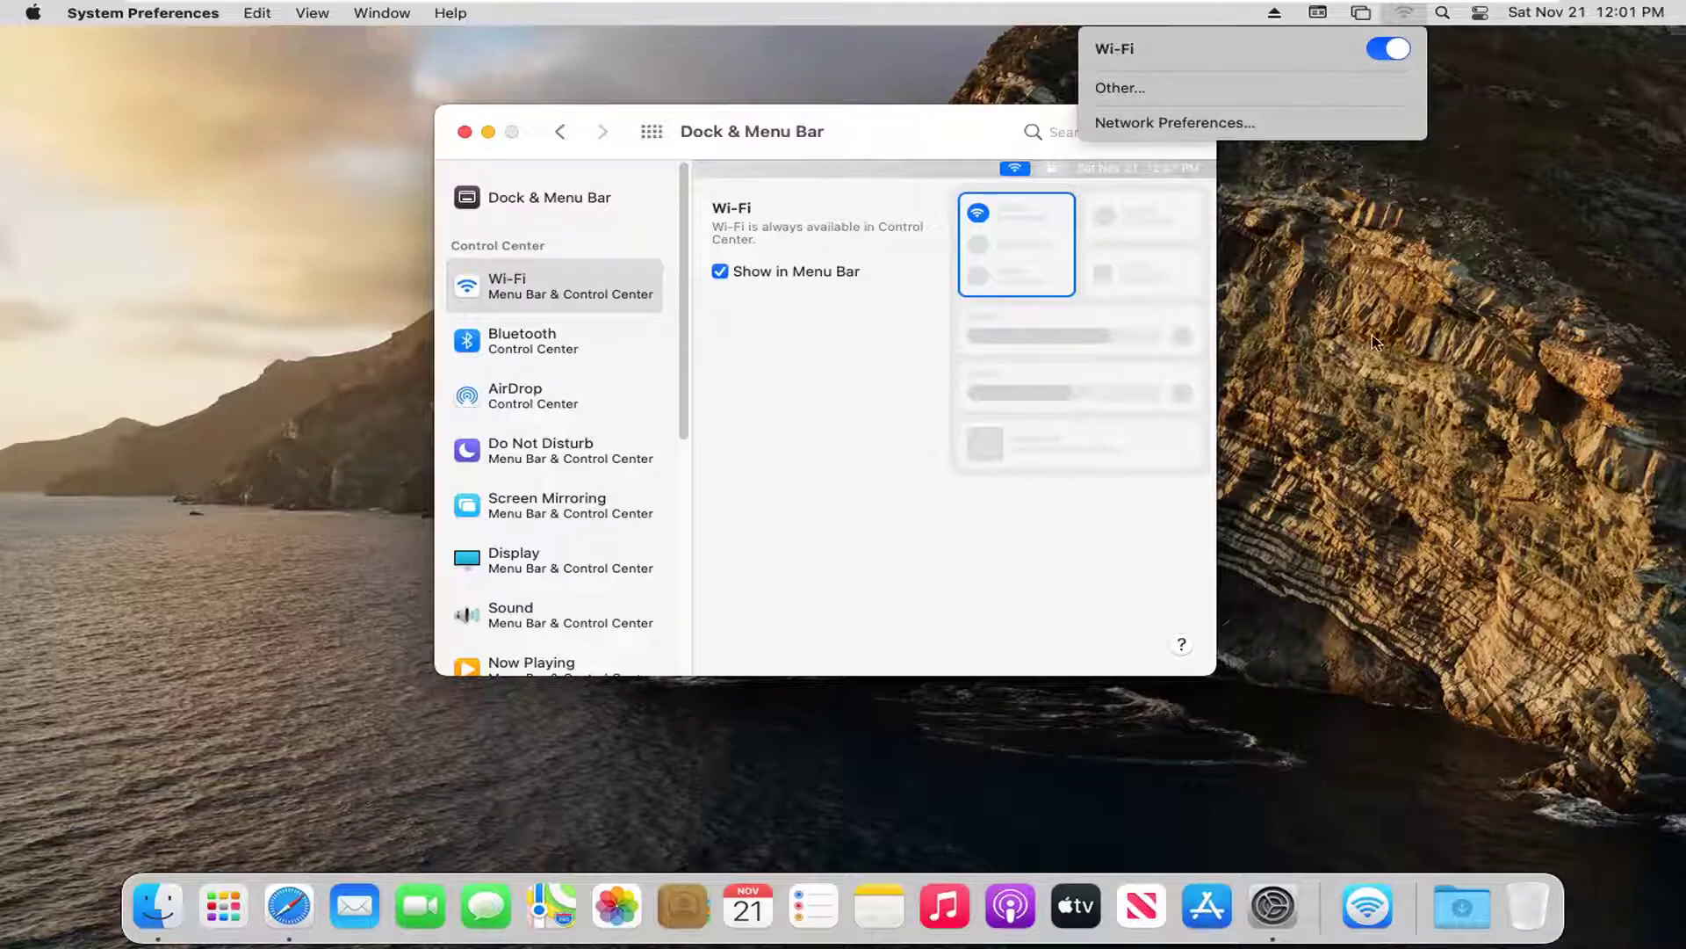
click(857, 127)
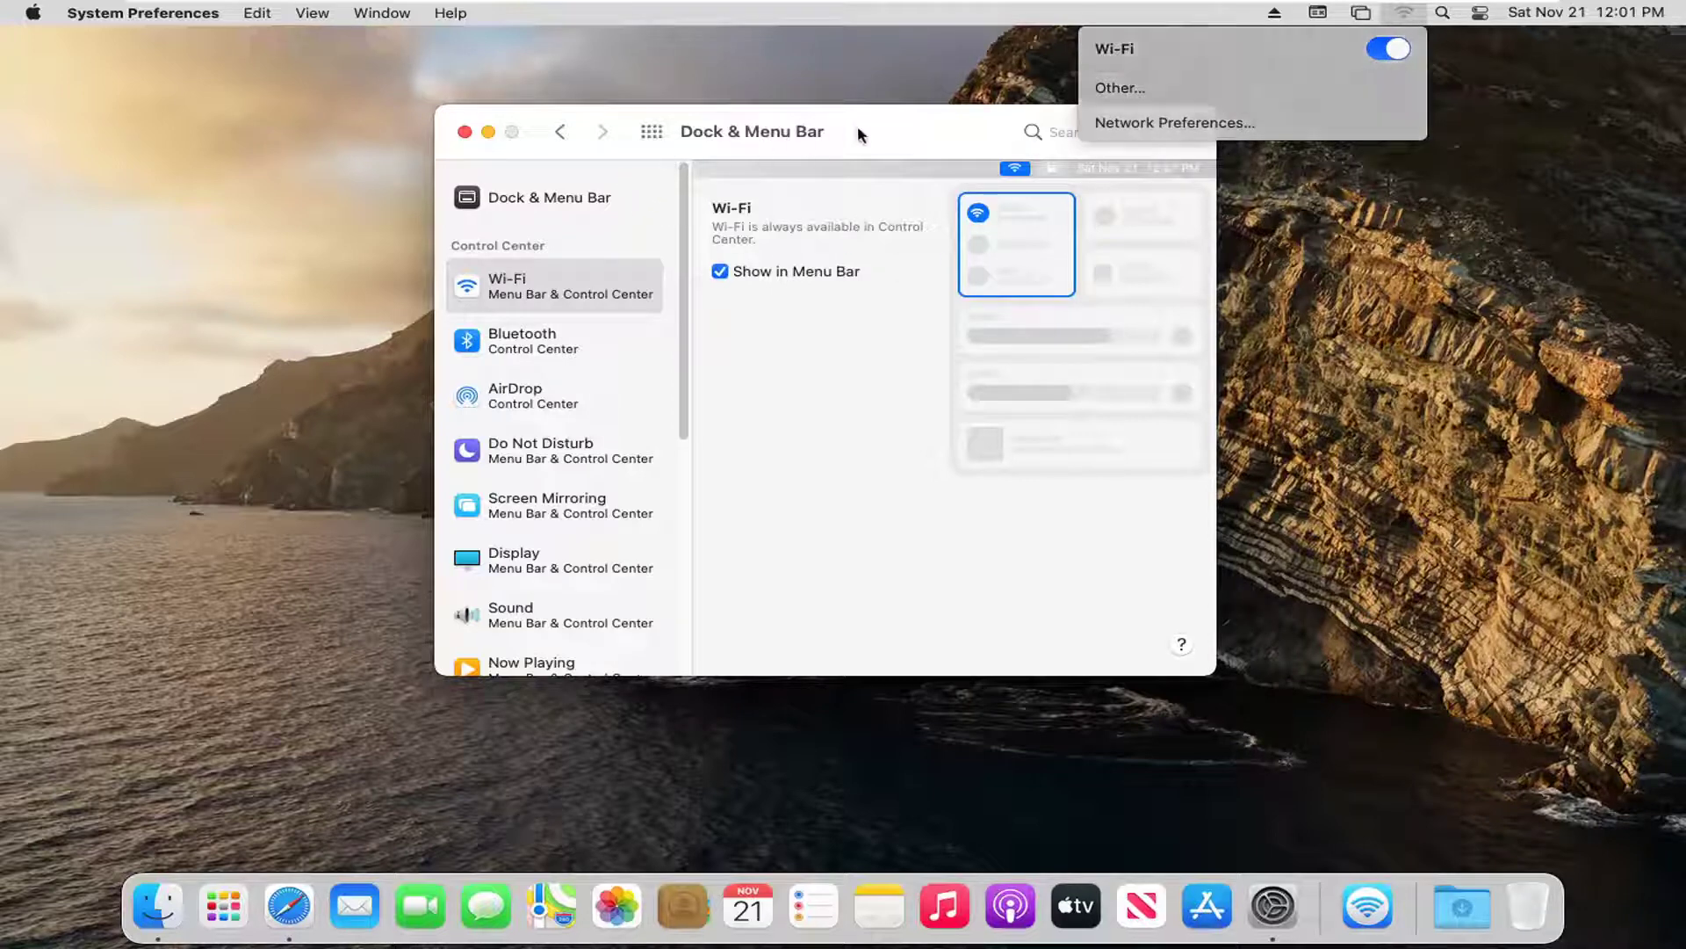
click(465, 133)
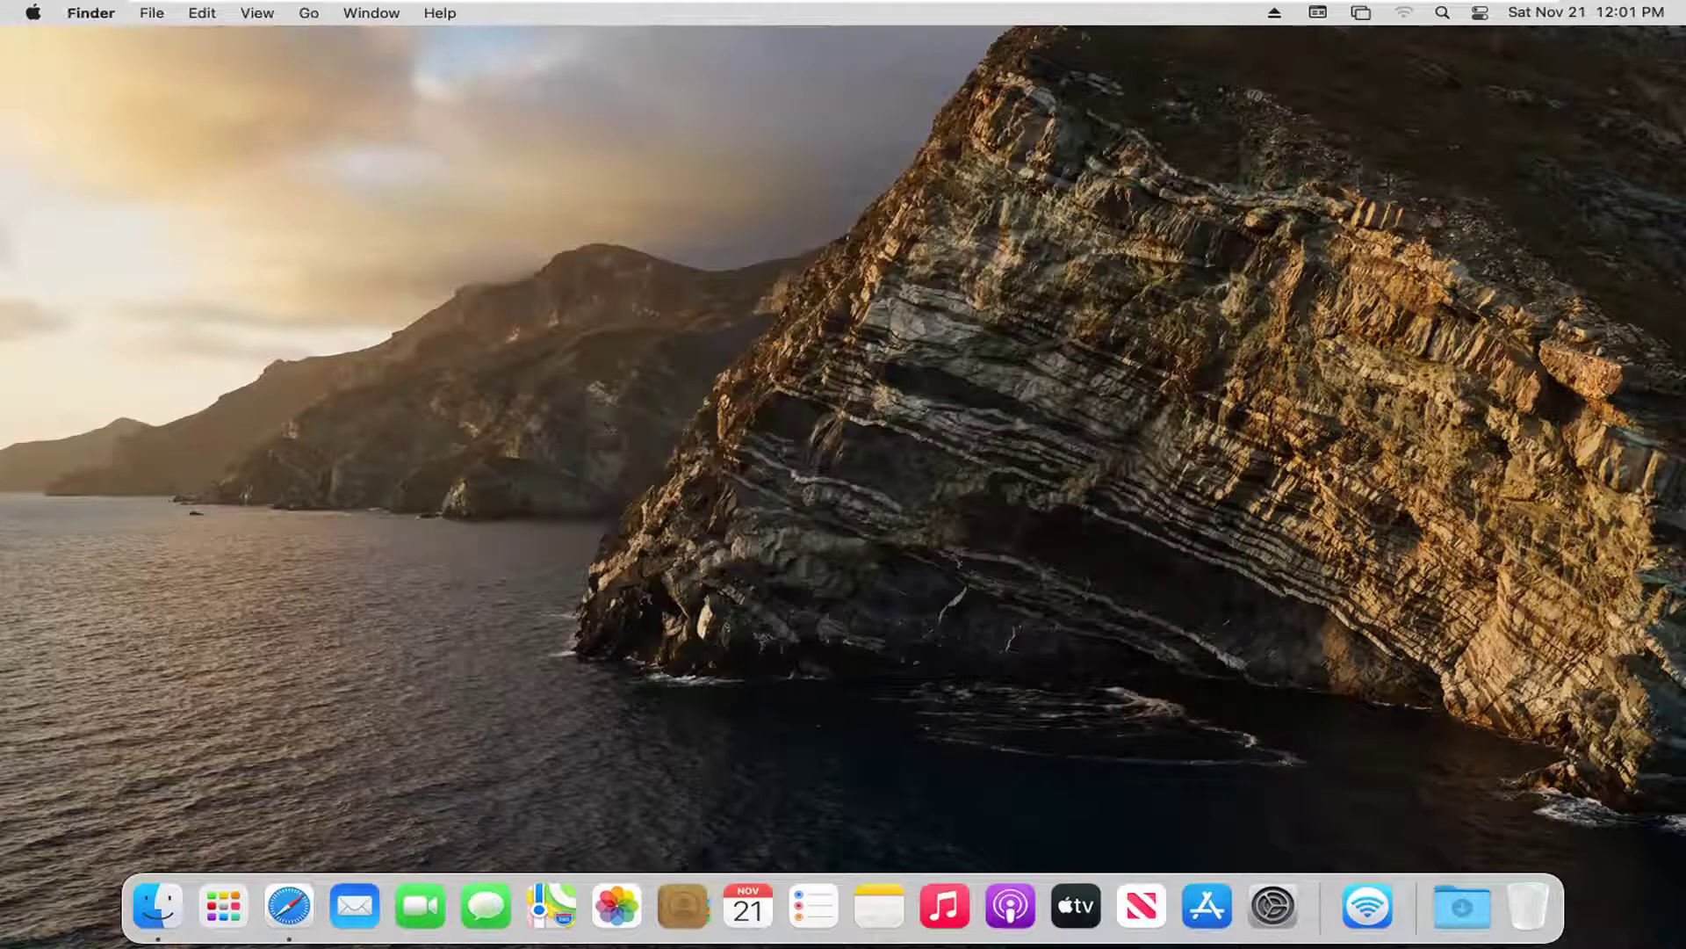